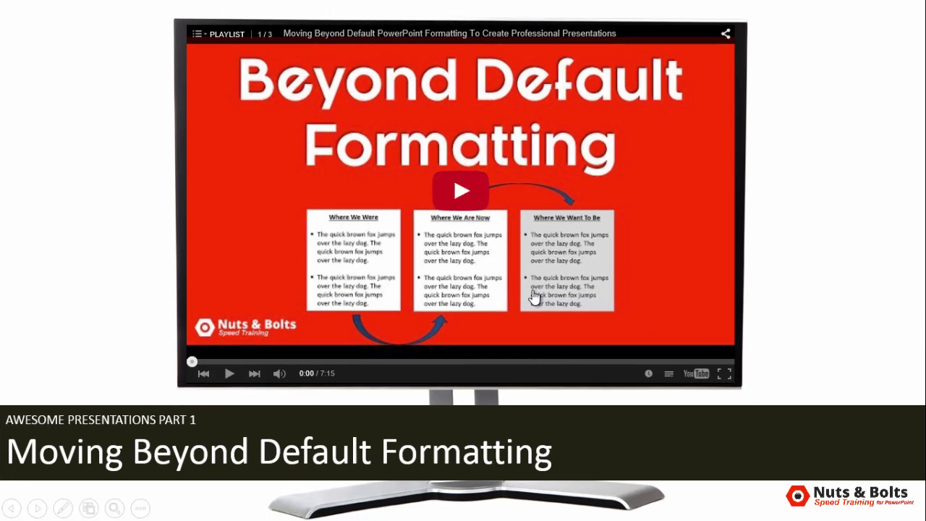
Play and pause the embedded video on the first slide, and check the player's playlist.
left_click(452, 194)
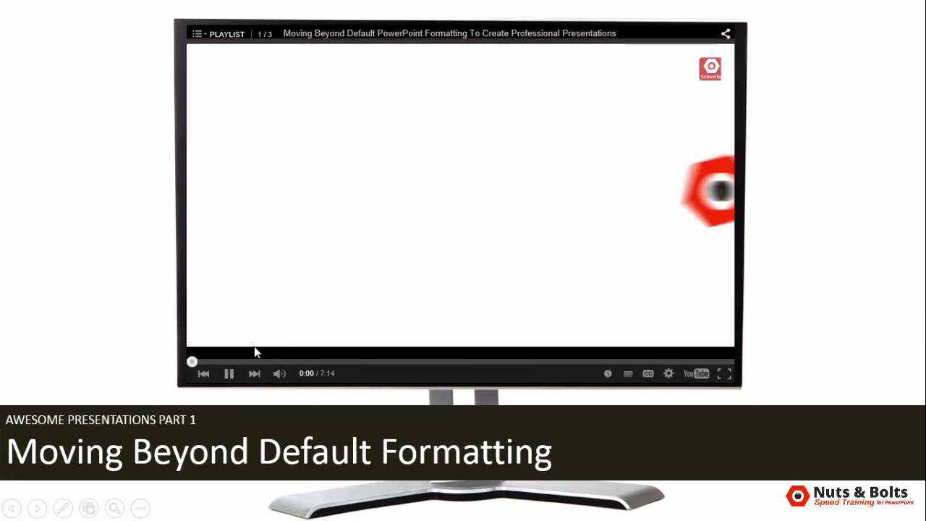
left_click(231, 374)
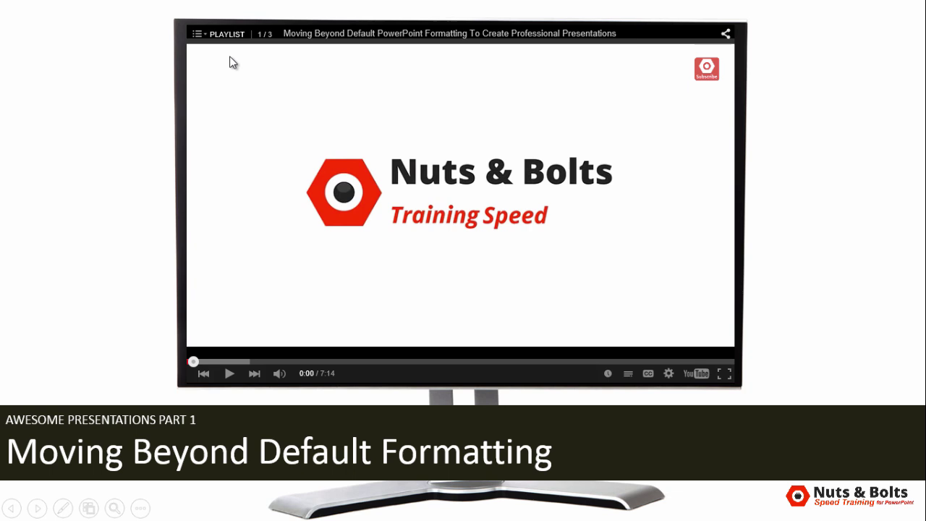
left_click(207, 35)
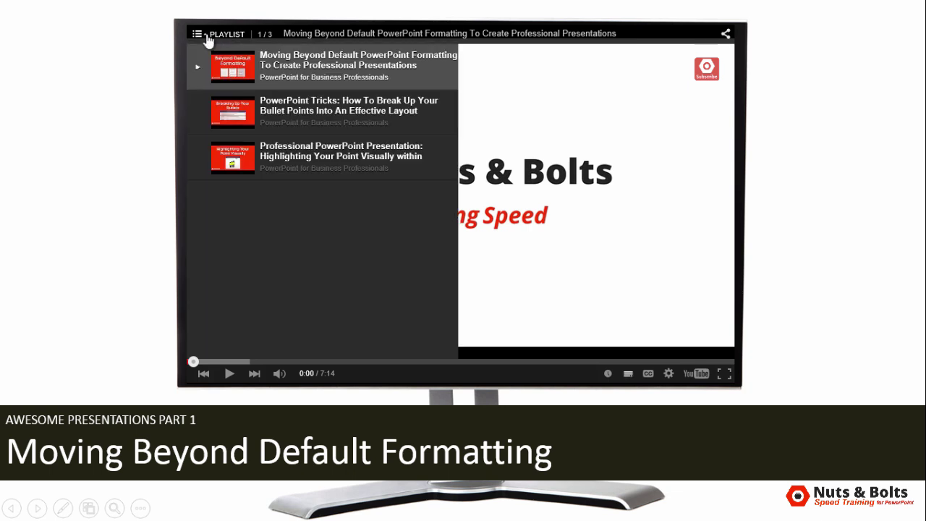
left_click(208, 36)
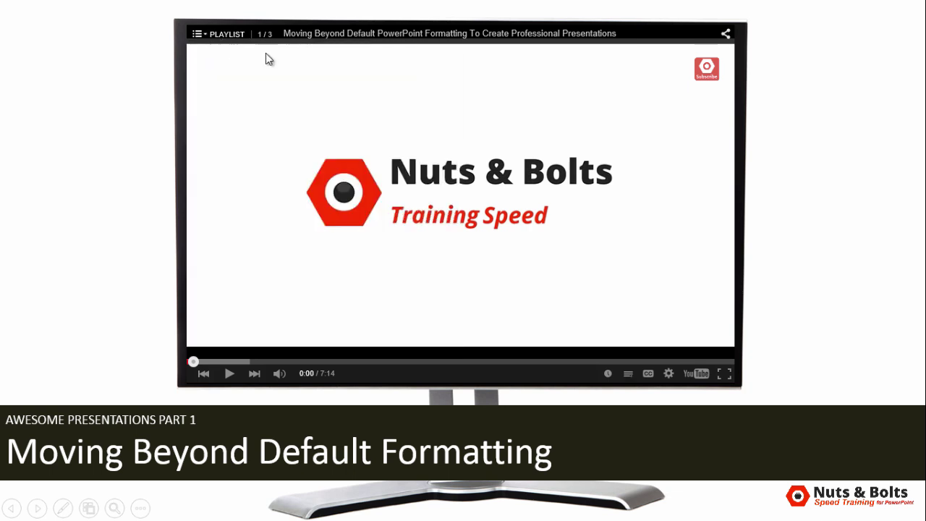
Preview the Part 2 and Part 3 slides, return to Part 2, and end the slide show with nothing selected.
left_click(817, 243)
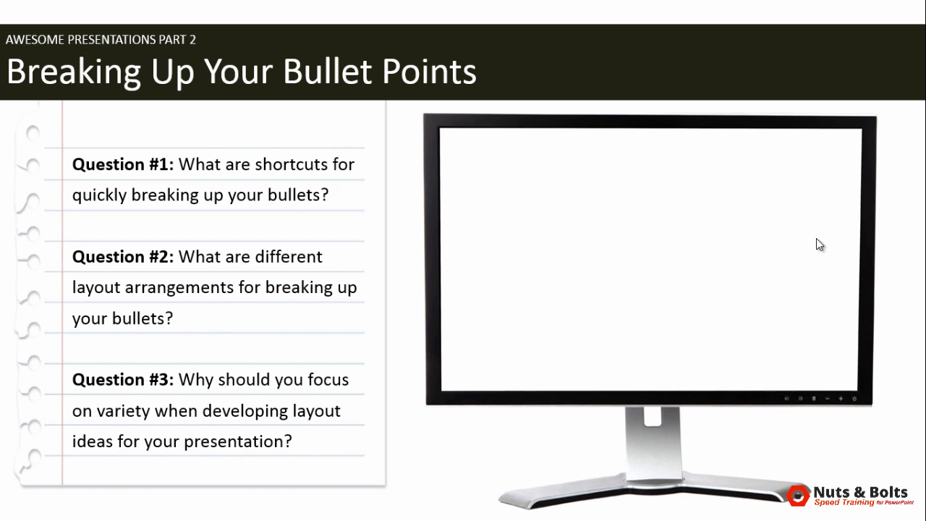
left_click(817, 240)
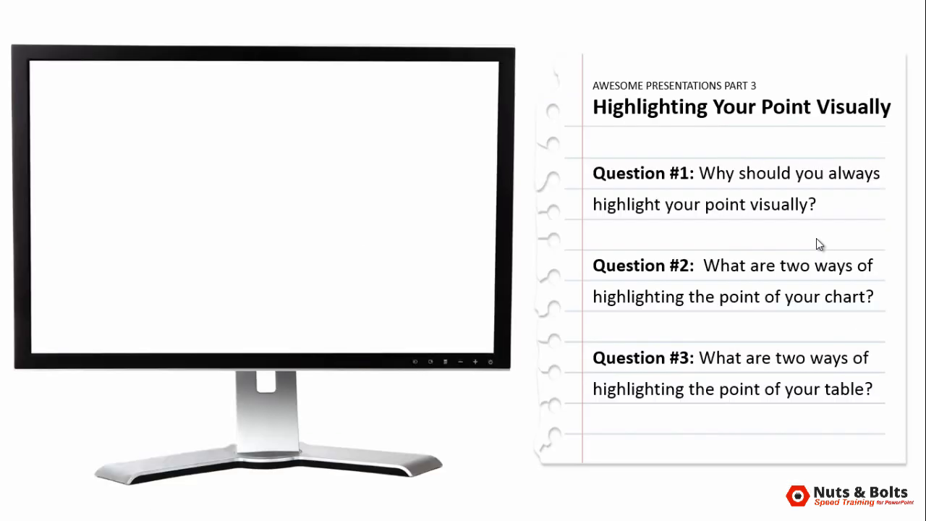
key("Left")
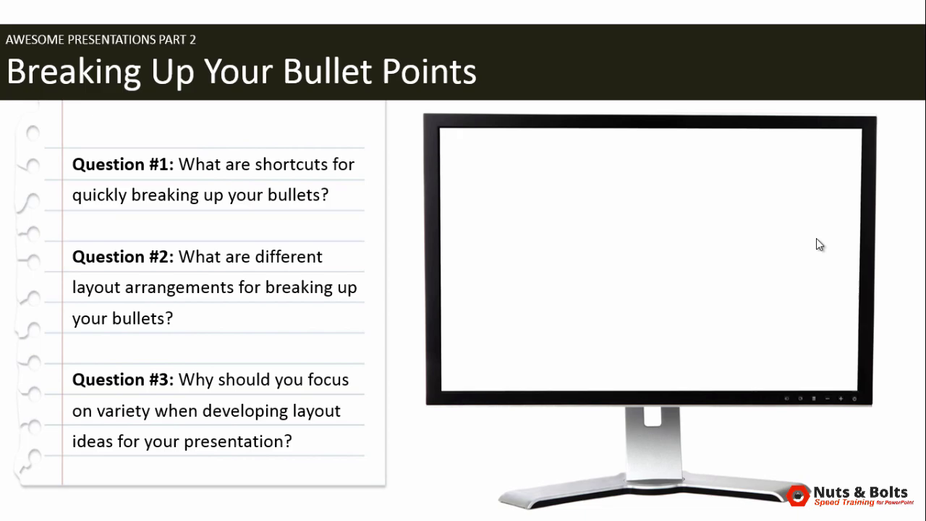
key("Escape")
left_click_drag(620, 268, 877, 207)
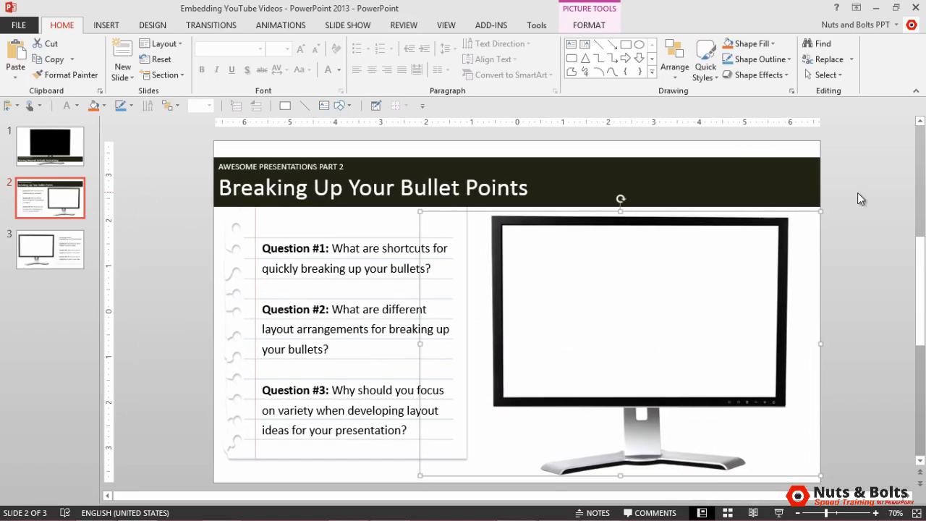
left_click(858, 192)
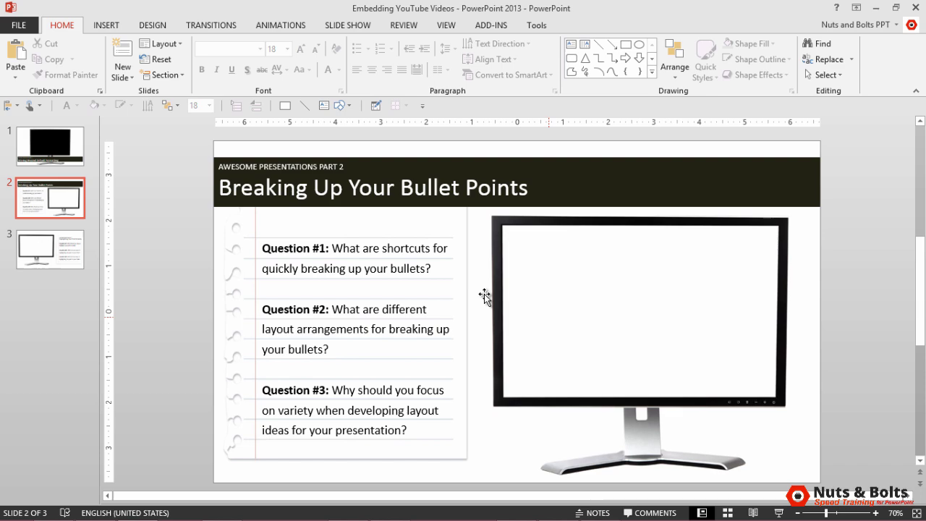
Insert the "Breaking Up Your Bullets" online video on slide 2 by searching YouTube for "Breaking up your bullet points".
left_click(98, 29)
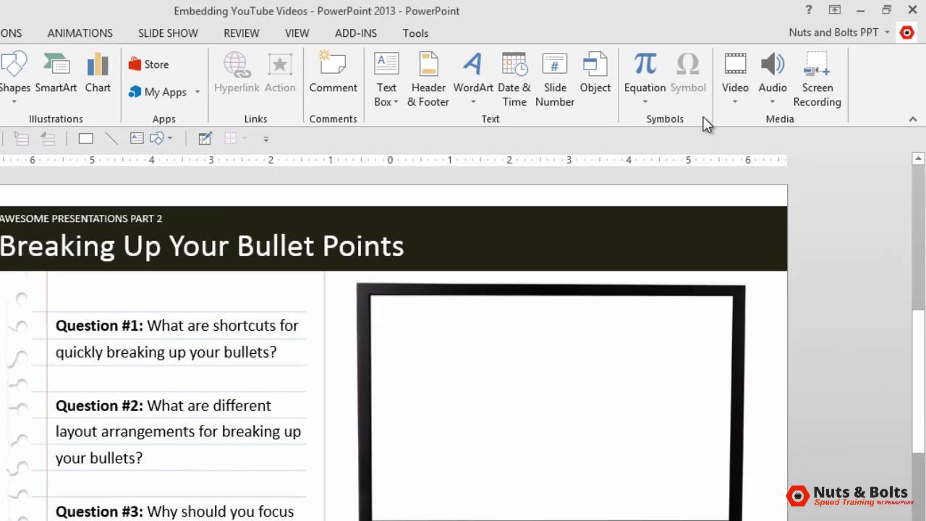
left_click(784, 79)
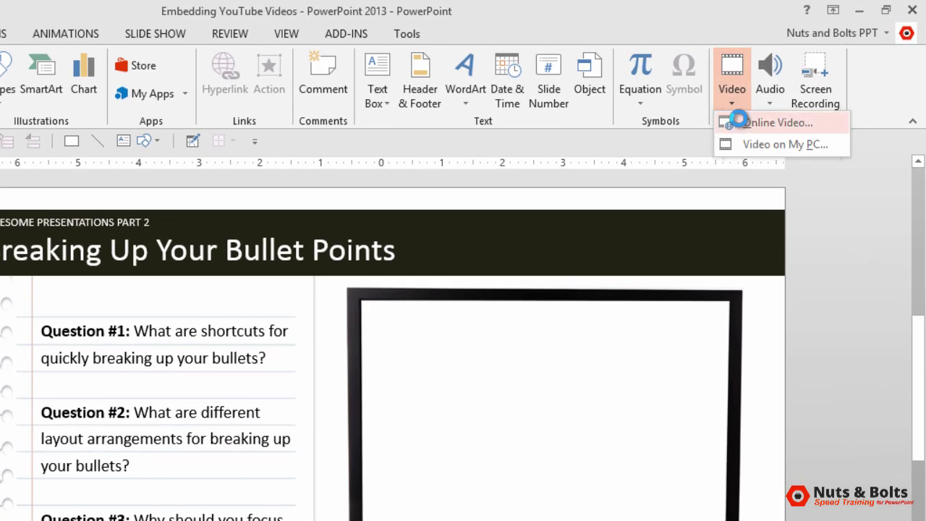
left_click(739, 120)
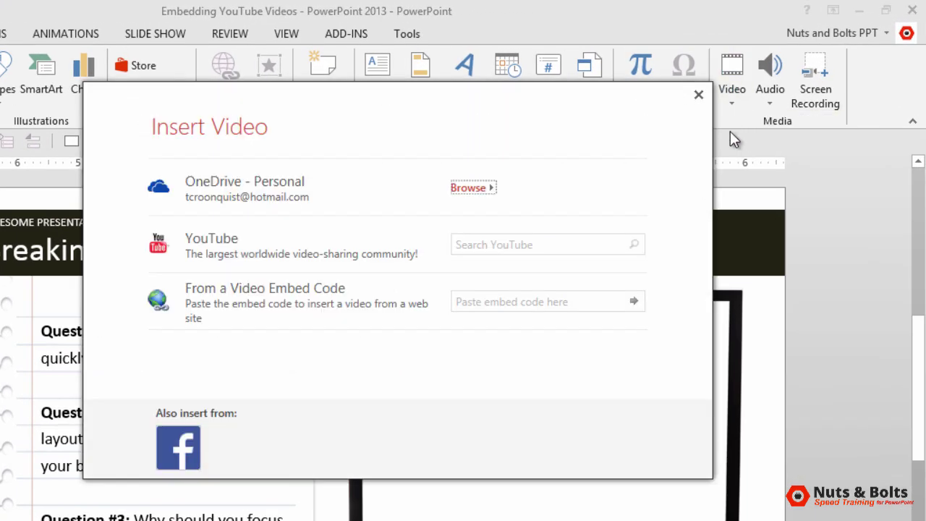
left_click(498, 245)
type("Breaking up your bullet points")
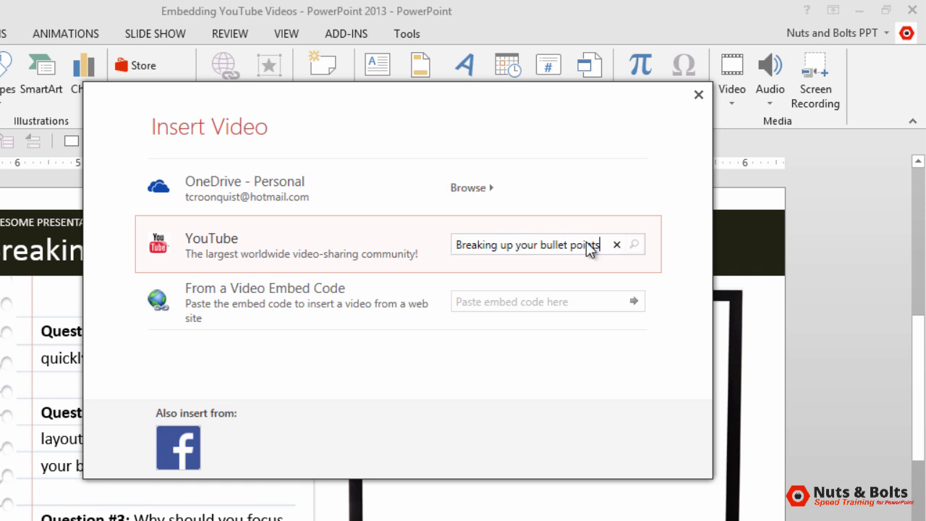
key("Return")
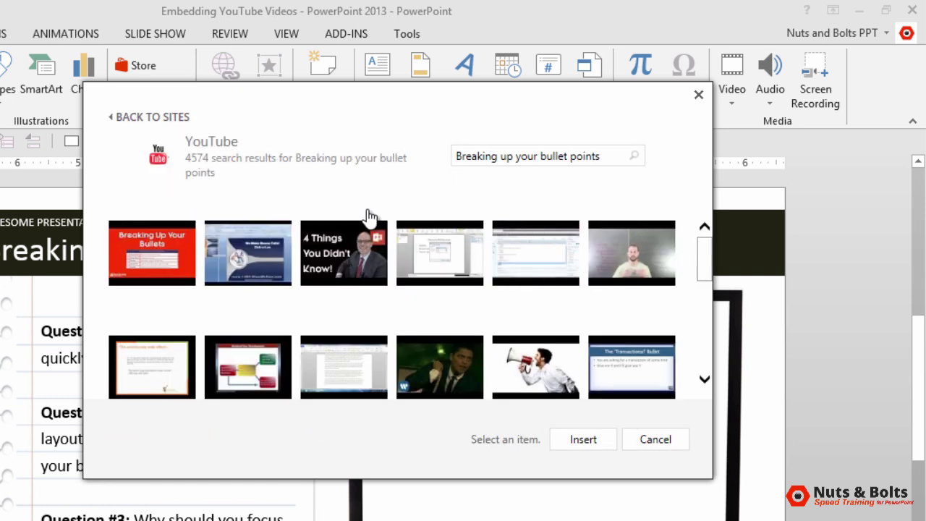
left_click(166, 254)
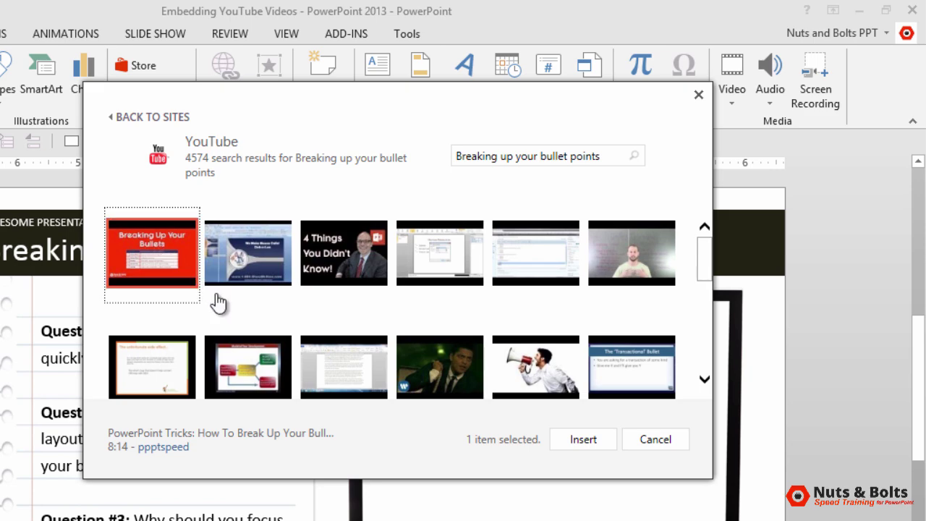
left_click(584, 439)
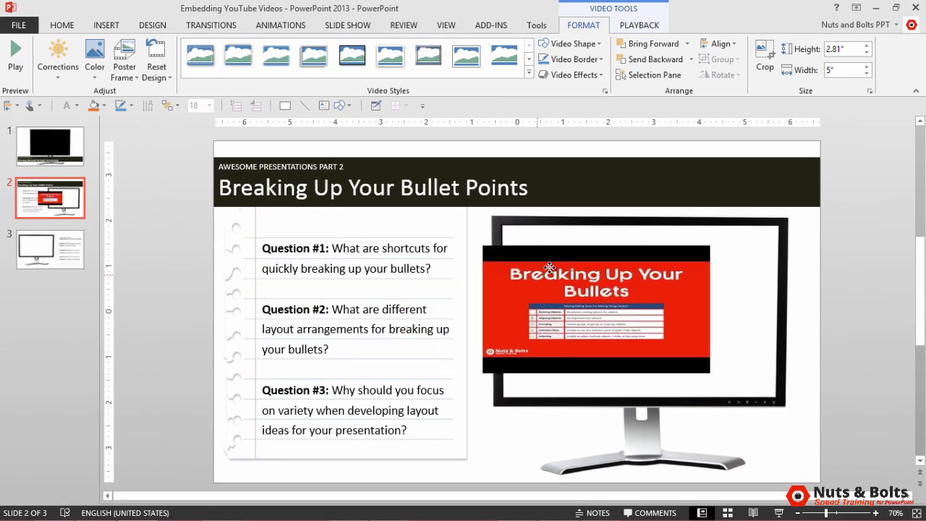
Move and stretch the inserted video to fill the monitor's screen, about 6.21" wide and 4.07" high.
left_click_drag(550, 268, 567, 244)
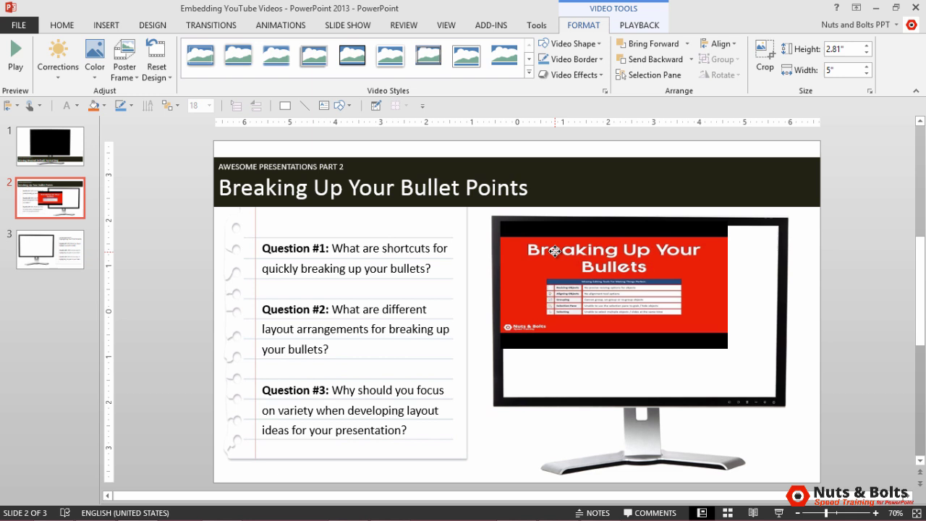
left_click_drag(744, 284, 783, 285)
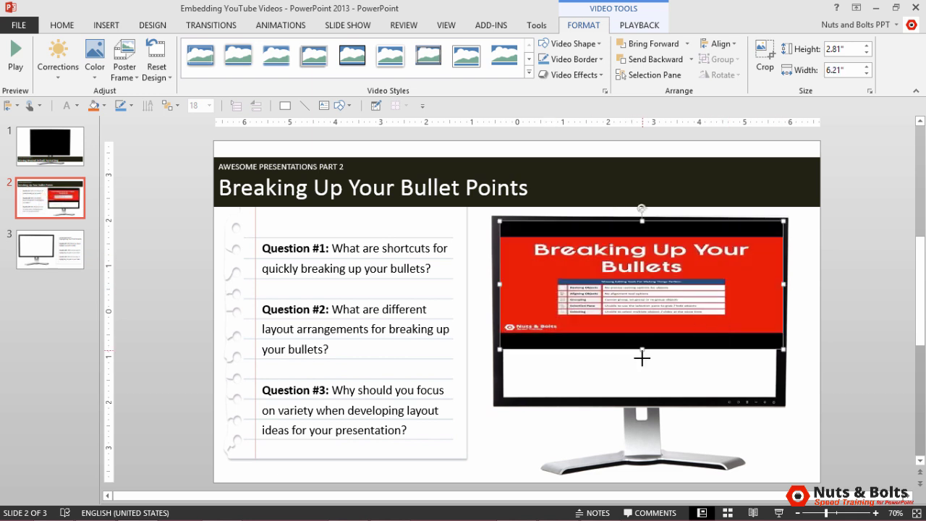
left_click_drag(641, 358, 647, 406)
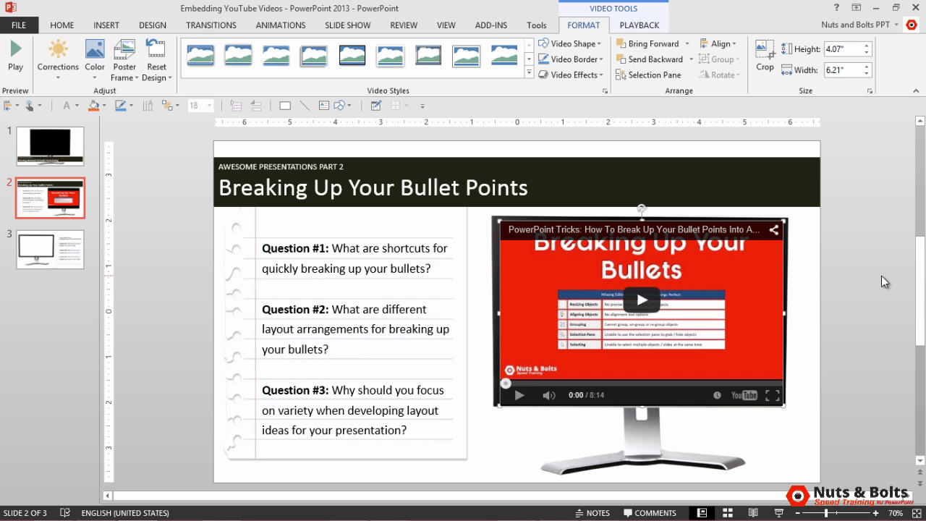
Go to slide 3, switch to the YouTube playlist in the browser, and open and pause the "Highlighting Your Point Visually" video.
key("Page_Down")
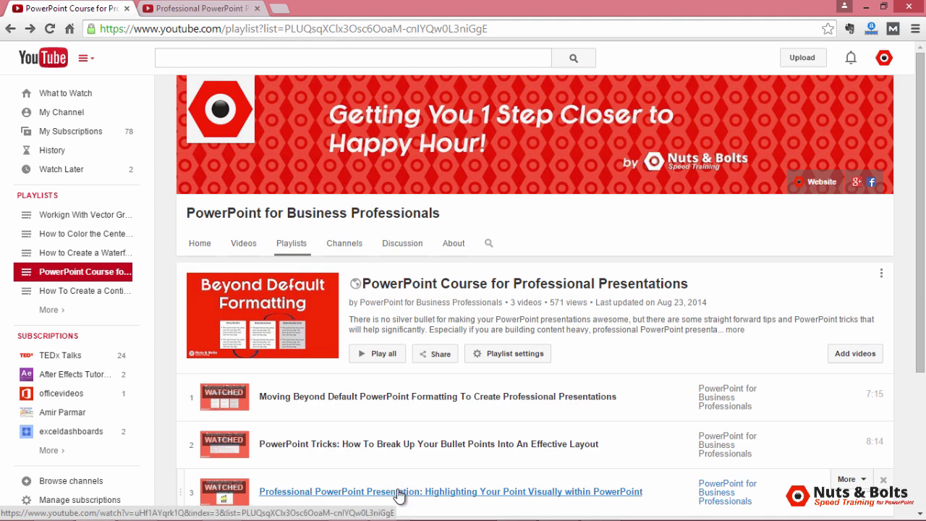
left_click(398, 495)
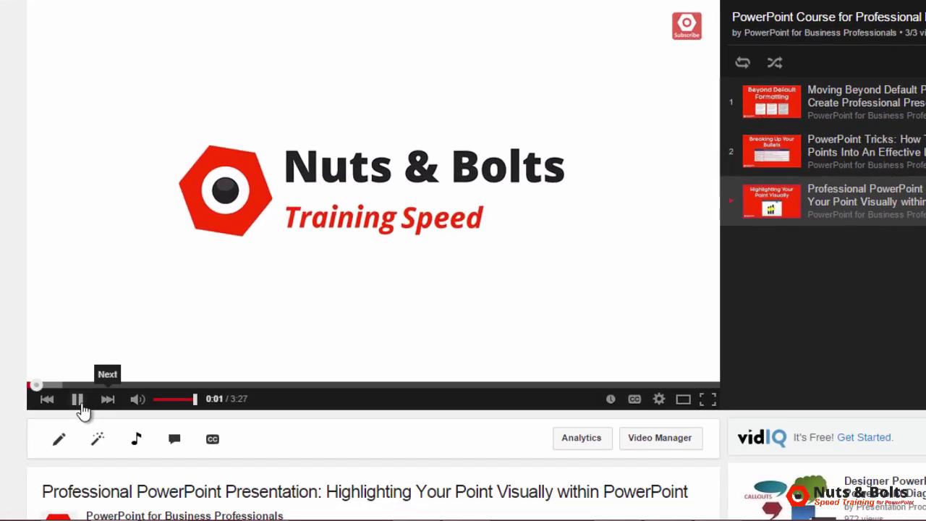
left_click(65, 418)
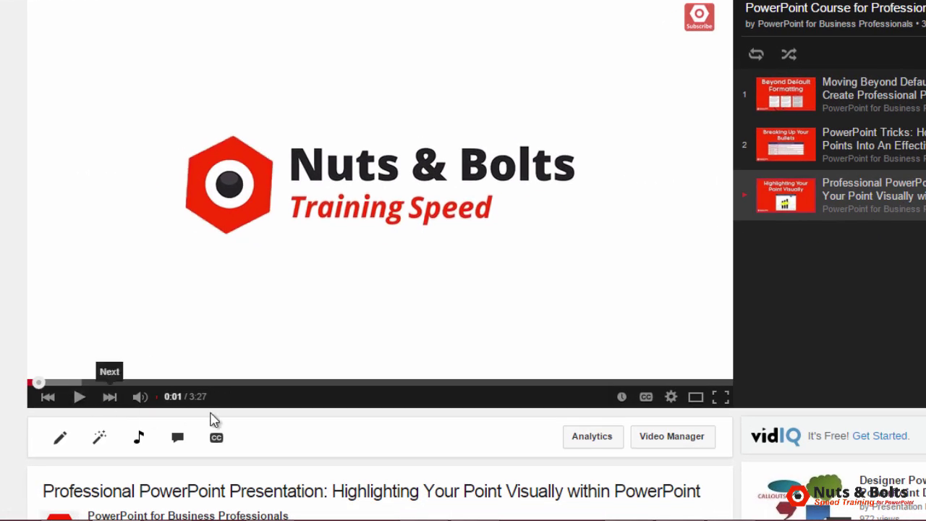
Show the video's embed code in its sharing options and expand the preview and additional embed settings.
scroll(292, 419, "down", 3)
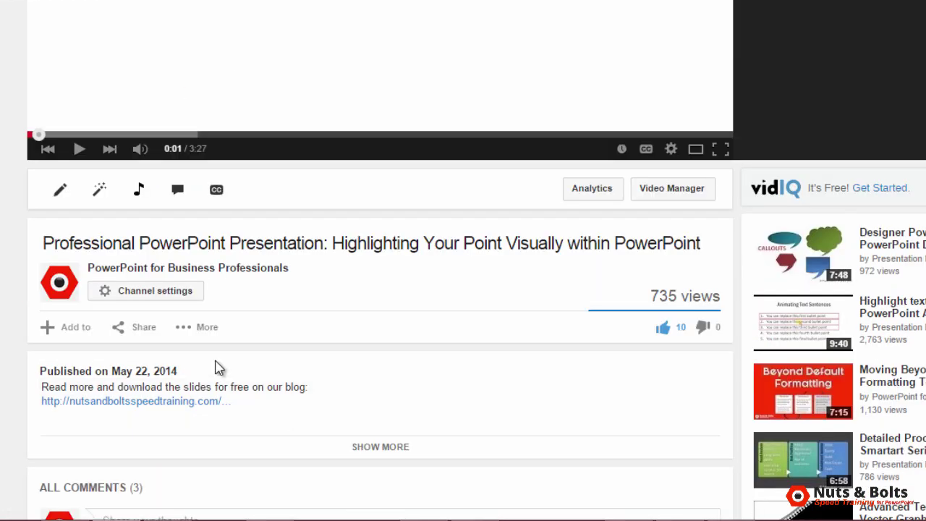
left_click(144, 330)
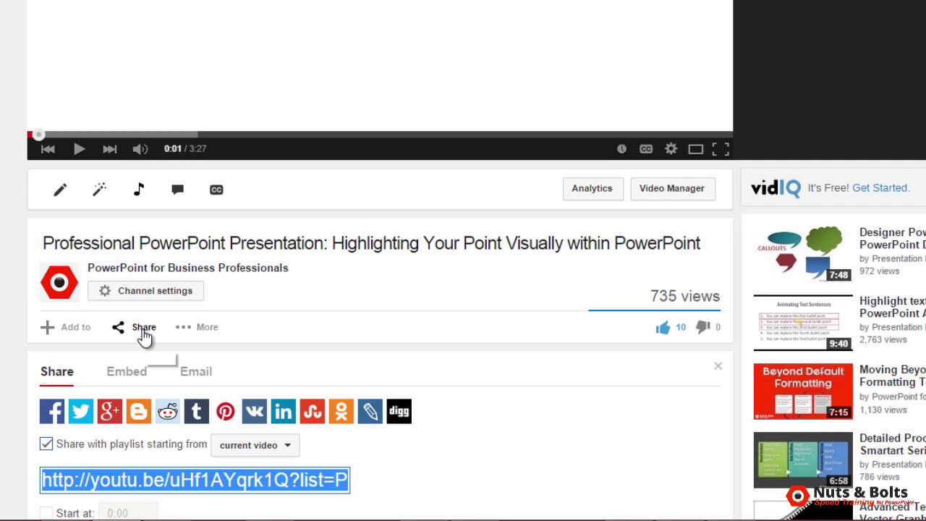
left_click(130, 374)
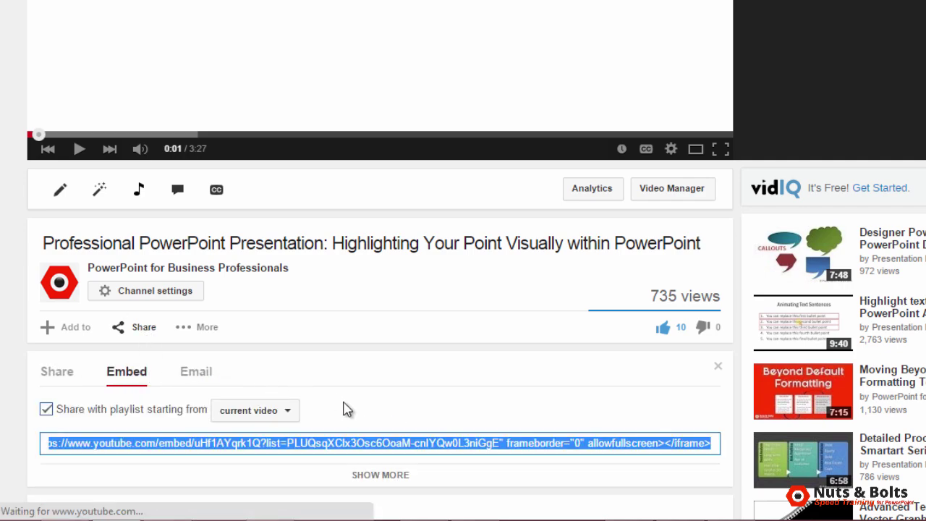
left_click(381, 477)
scroll(672, 430, "down", 5)
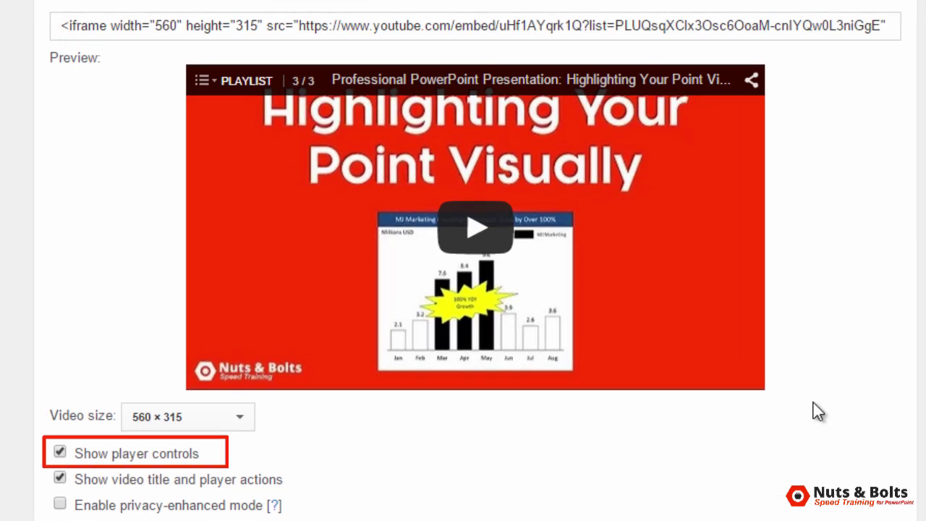
Play and pause the embed preview, and check its playlist listing.
left_click(474, 238)
left_click(251, 377)
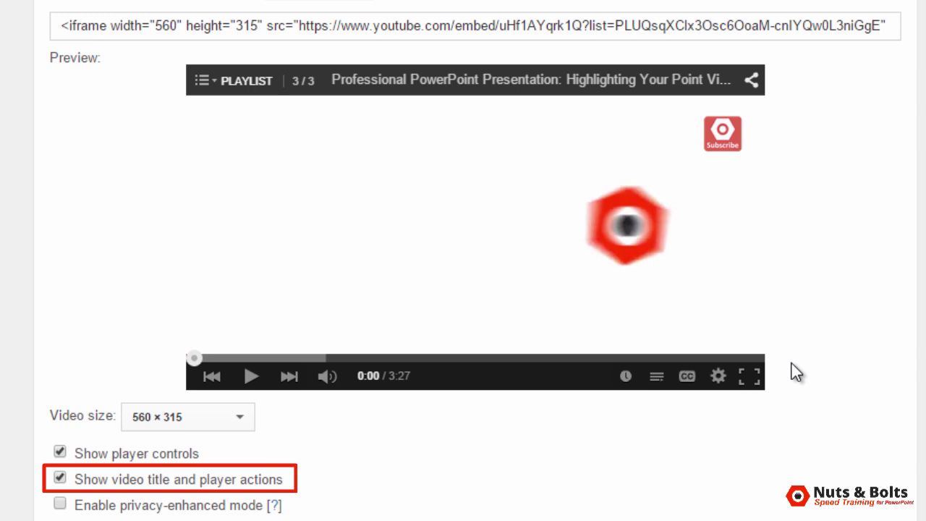
left_click(215, 84)
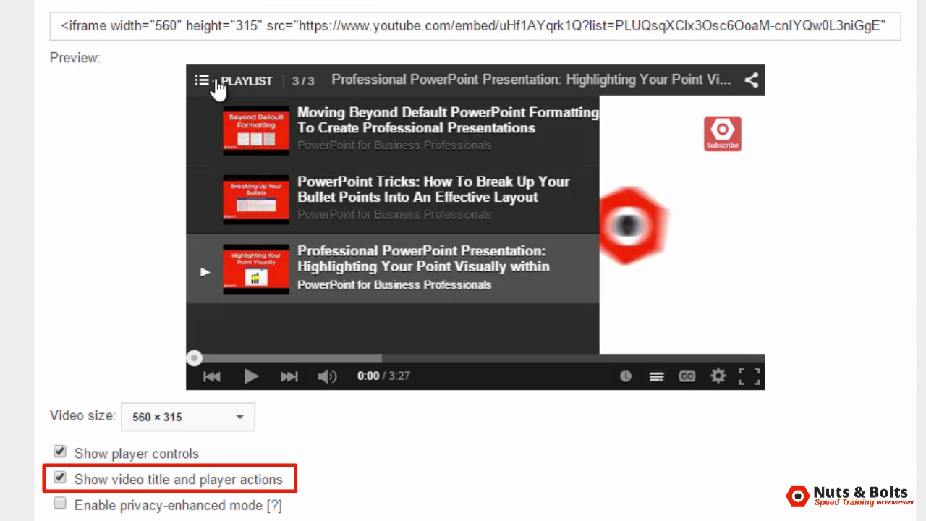
left_click(217, 85)
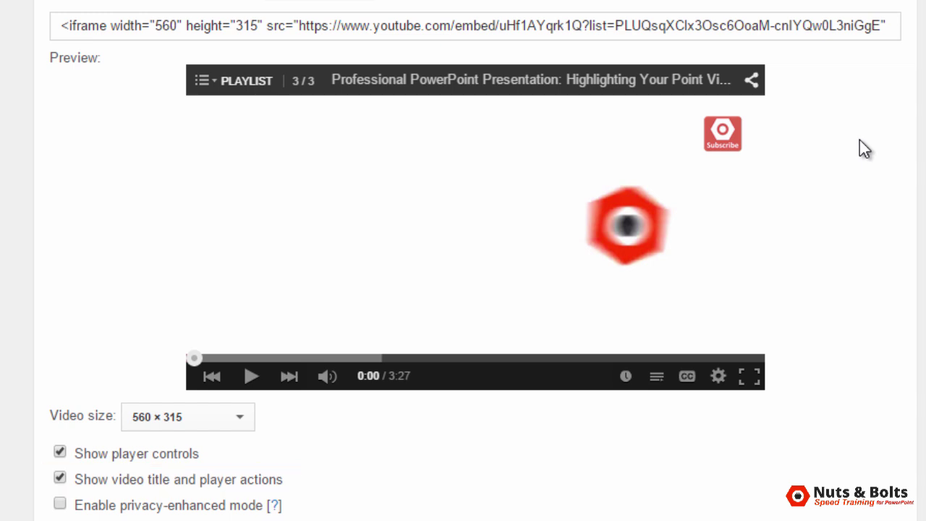
Get the embed code through the preview player itself and close its code box.
left_click(703, 27)
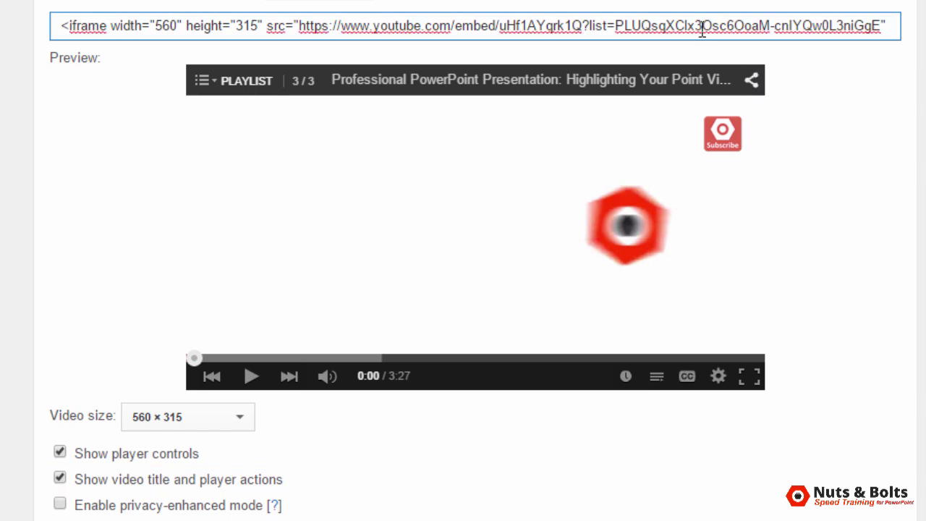
right_click(387, 160)
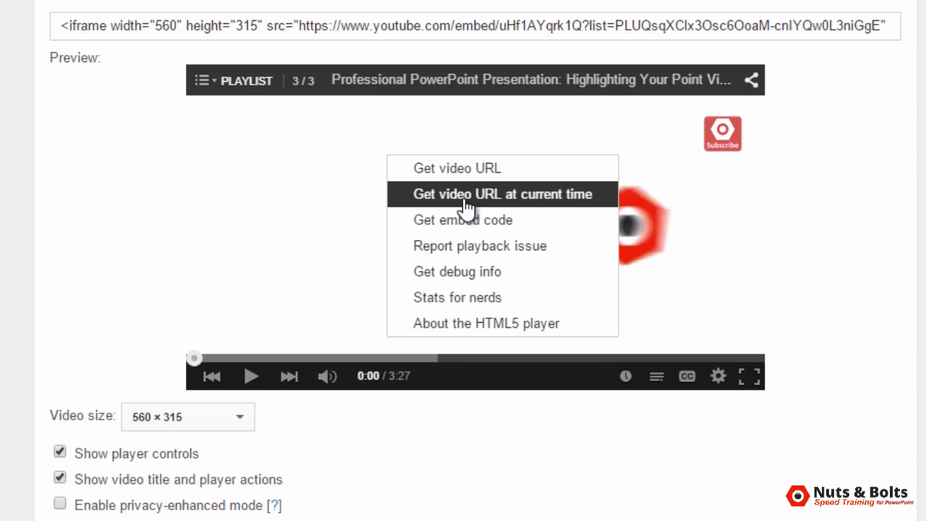
left_click(456, 222)
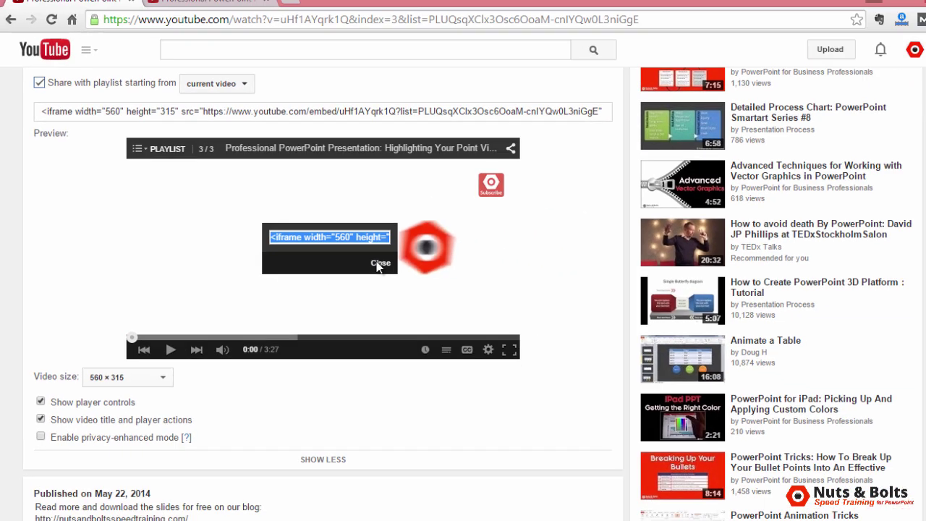
left_click(556, 254)
Switch back to PowerPoint and insert an online video on slide 3 from the copied video embed code.
key("alt+Tab")
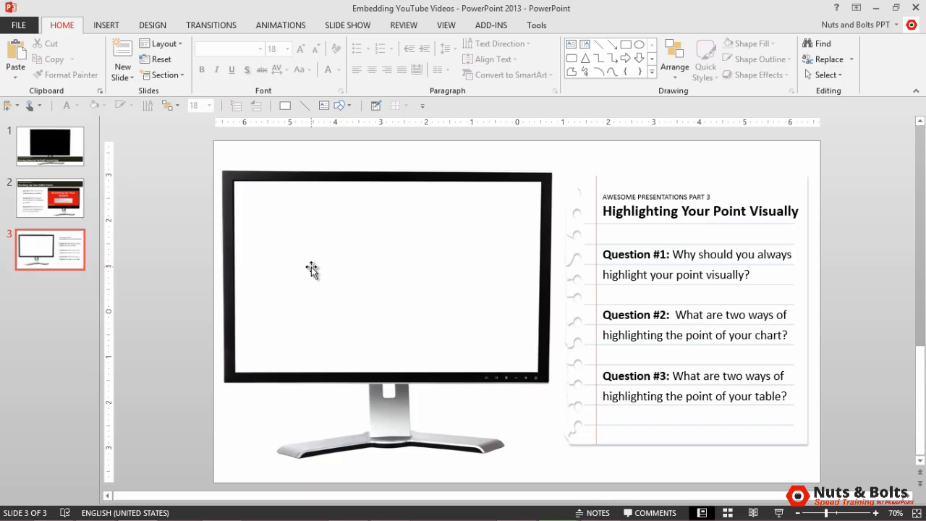
left_click(117, 29)
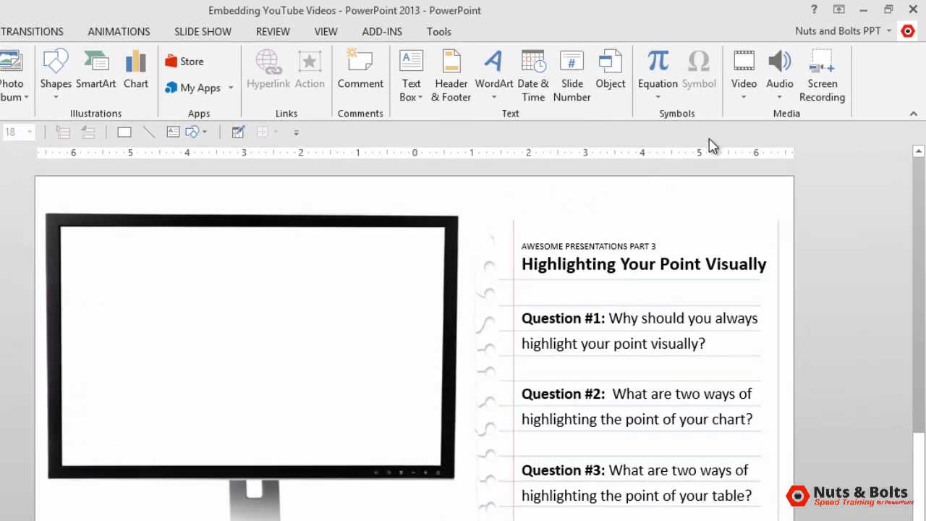
left_click(738, 108)
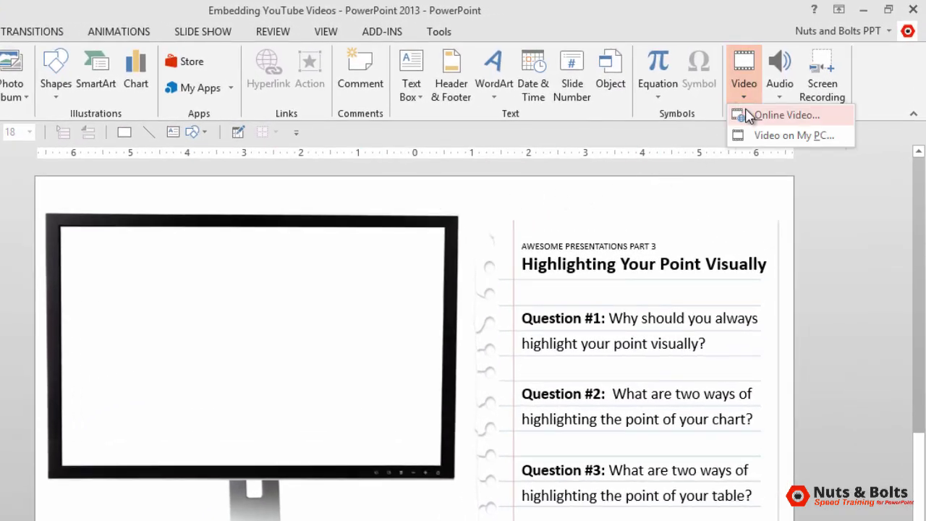
left_click(749, 116)
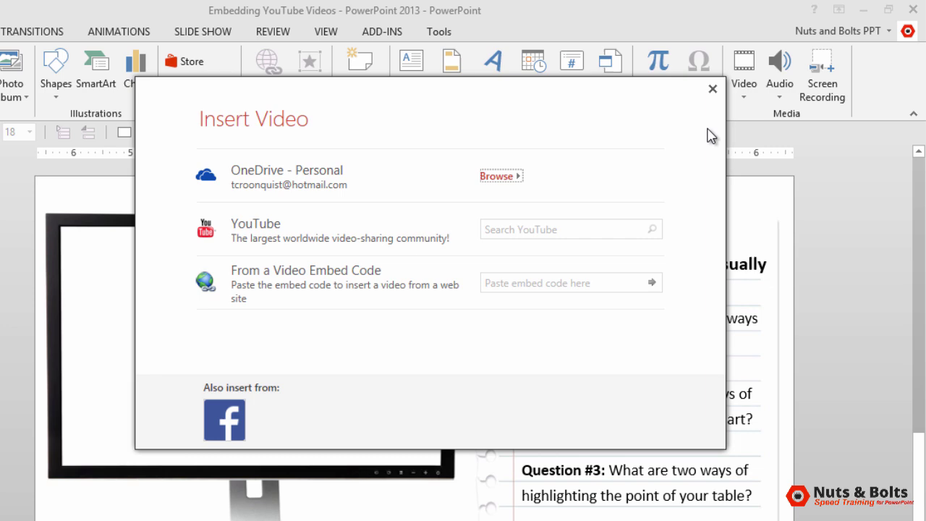
left_click(512, 280)
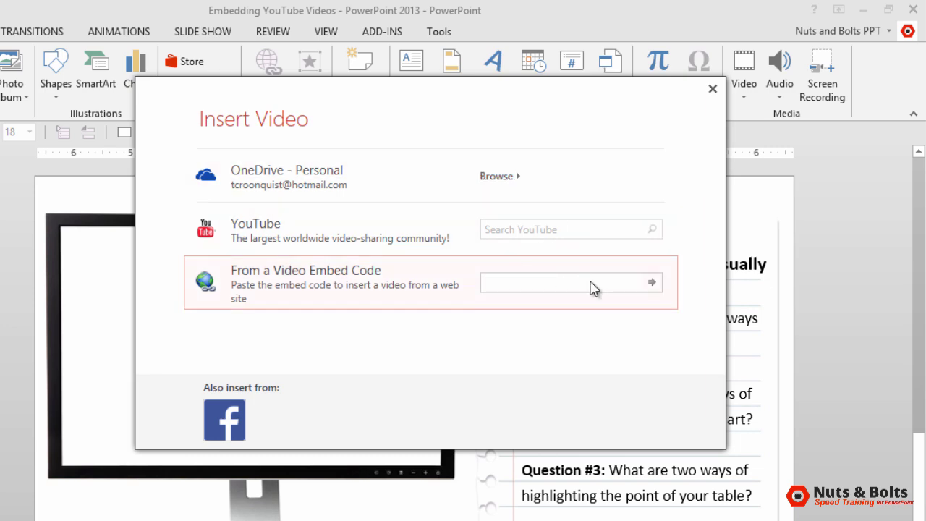
key("ctrl+v")
left_click(650, 282)
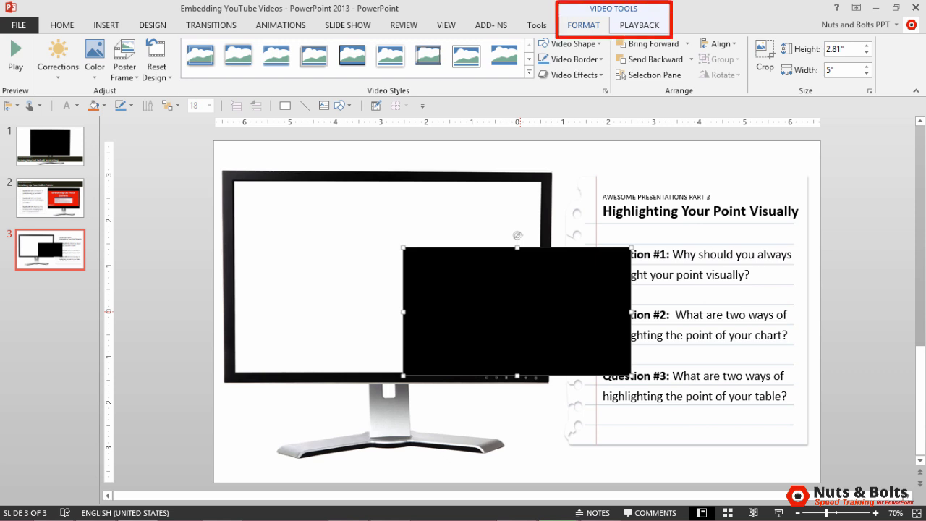
Move and stretch the video to cover the monitor's screen, about 4.48" high by 6.89" wide, and check its playlist listing in the preview.
mouse_move(528, 316)
left_mouse_down()
mouse_move(422, 287)
mouse_move(361, 244)
mouse_move(345, 244)
mouse_move(354, 243)
left_mouse_up()
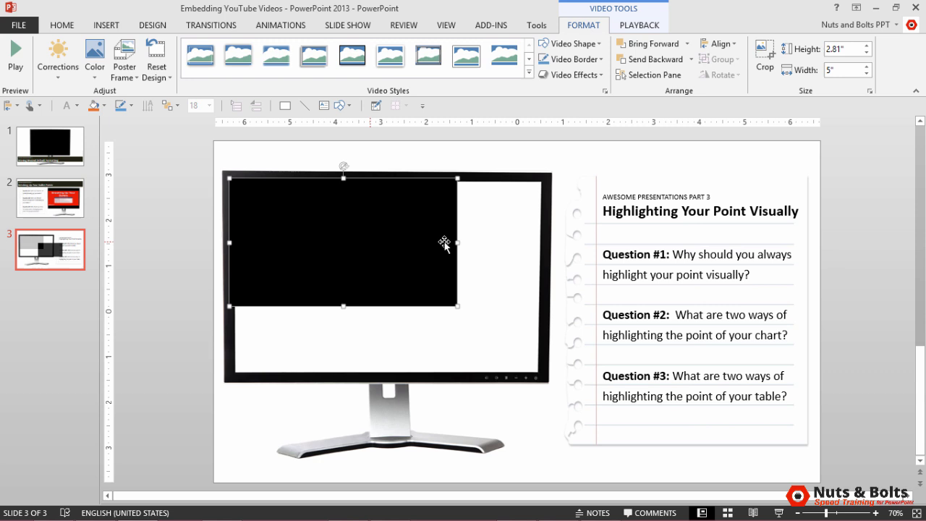
left_click_drag(453, 243, 544, 255)
left_click_drag(386, 304, 396, 386)
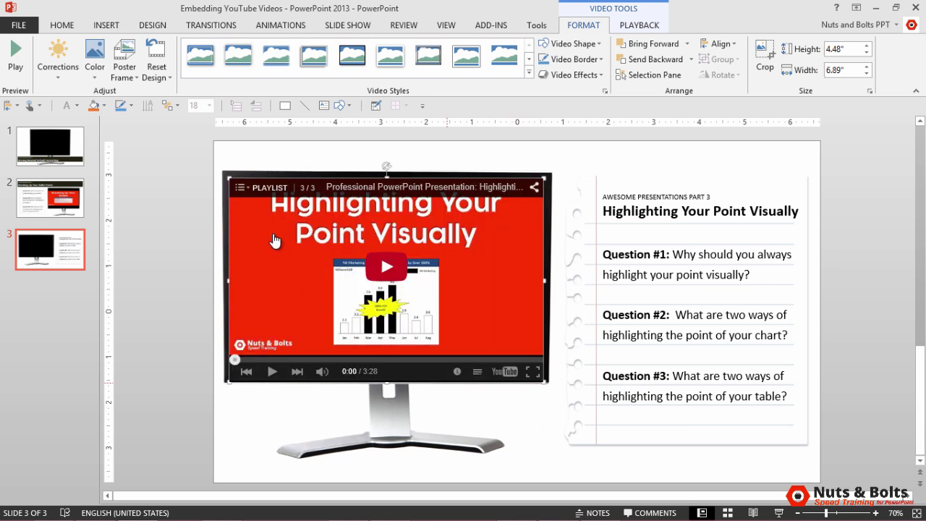
left_click(243, 189)
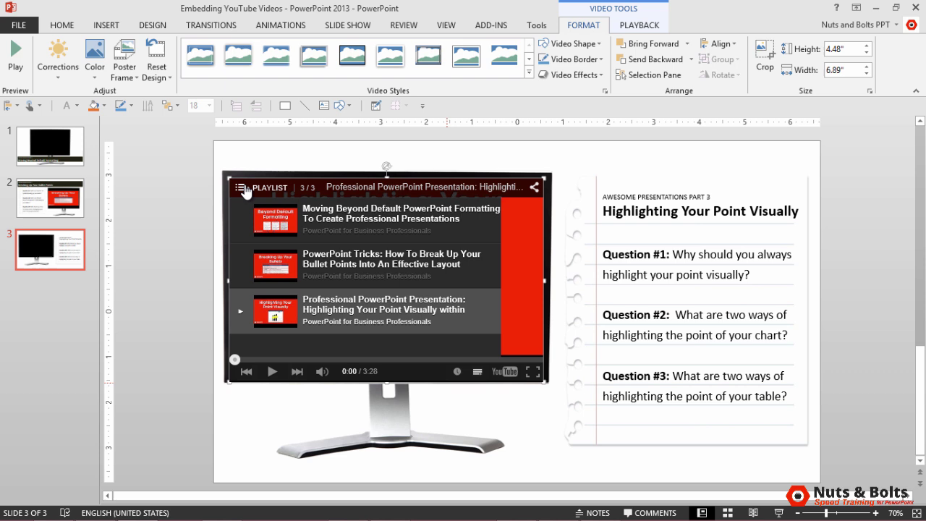
left_click(243, 189)
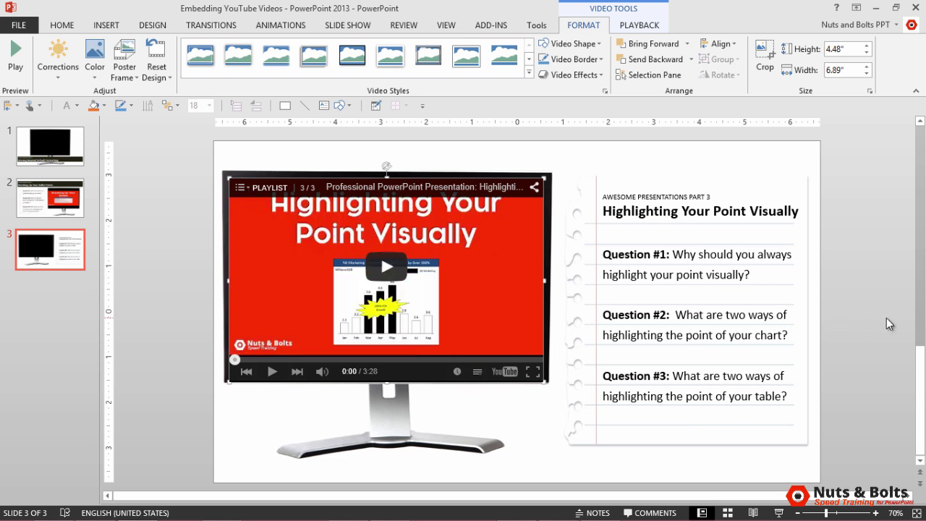